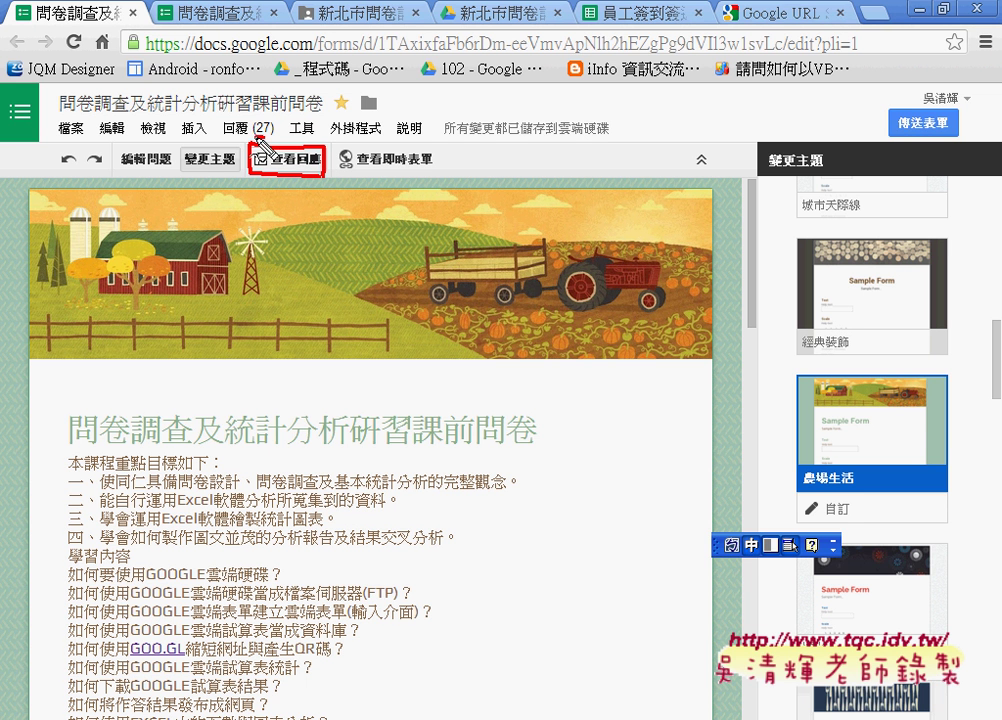
- Open the 問卷調查及統計分析研習課前問卷 (回覆內容) spreadsheet and narrow column B of respondent names
left_click_drag(262, 117, 287, 129)
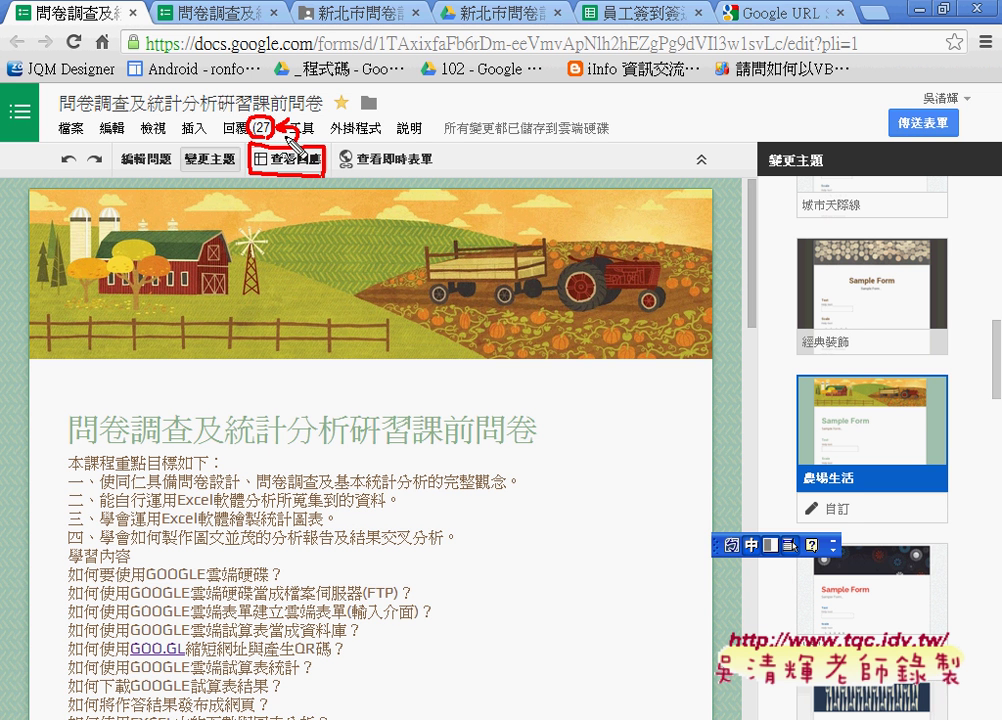
key("Escape")
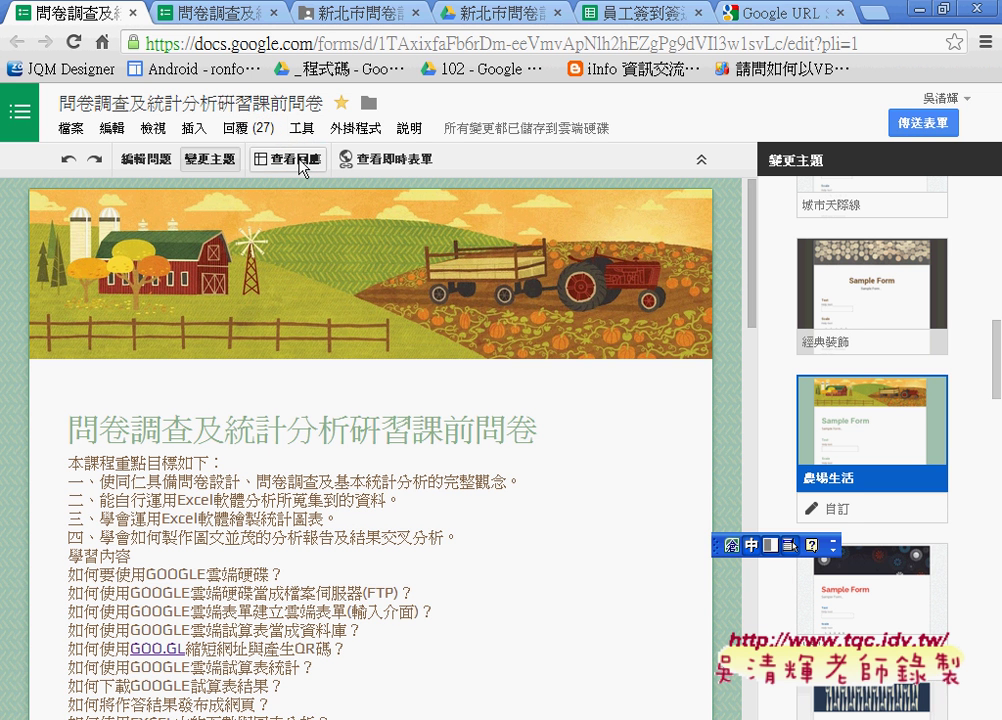
left_click(298, 158)
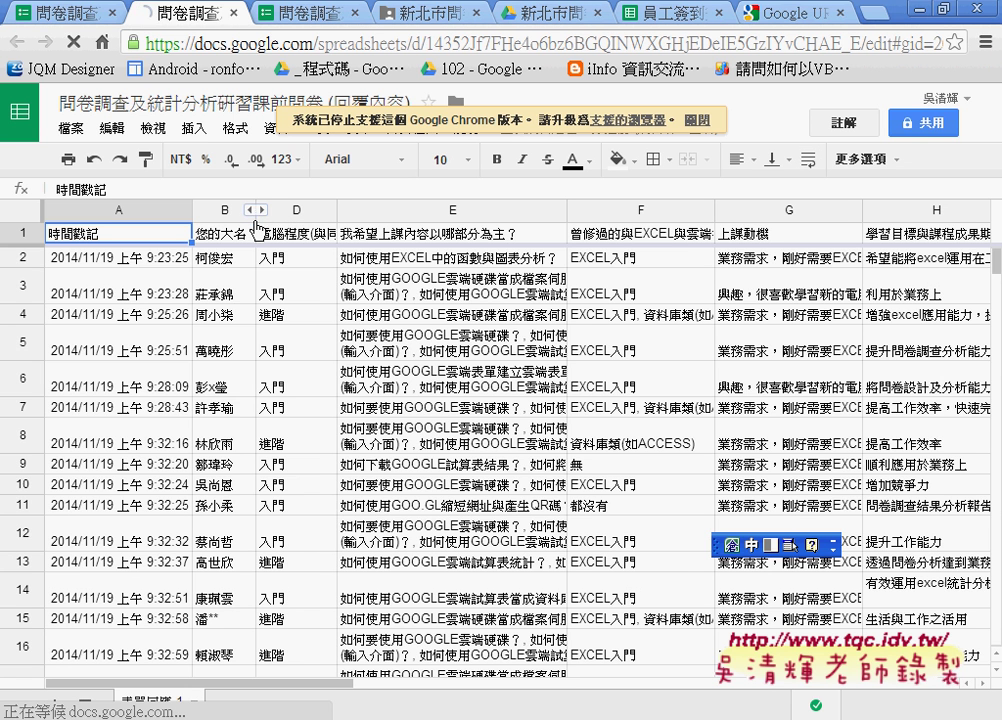
left_click_drag(253, 215, 207, 217)
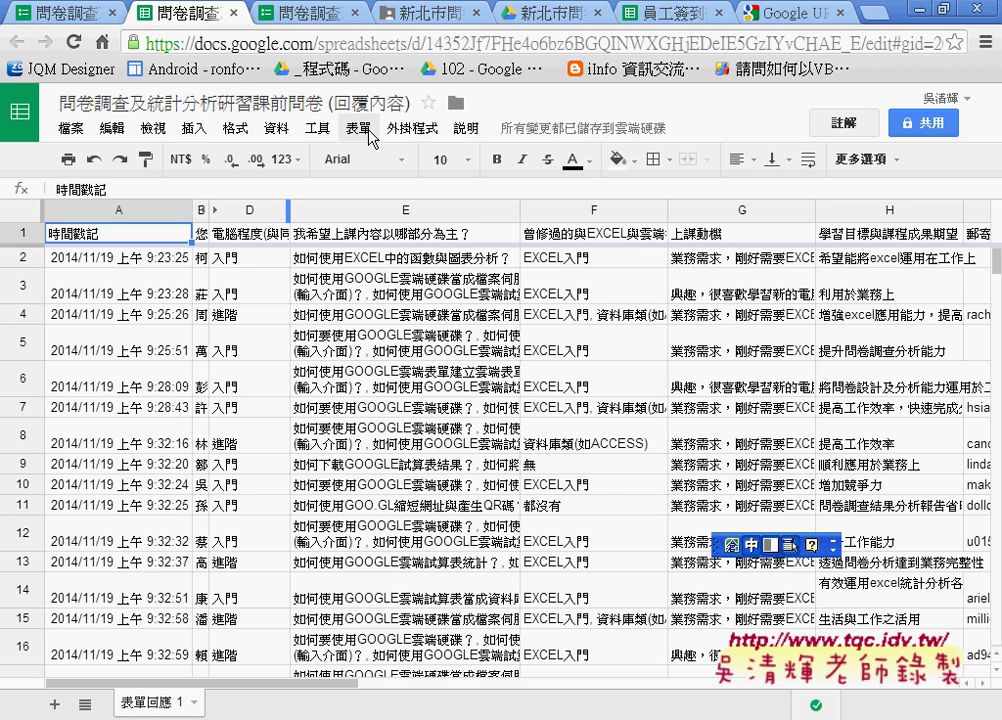
left_click(370, 137)
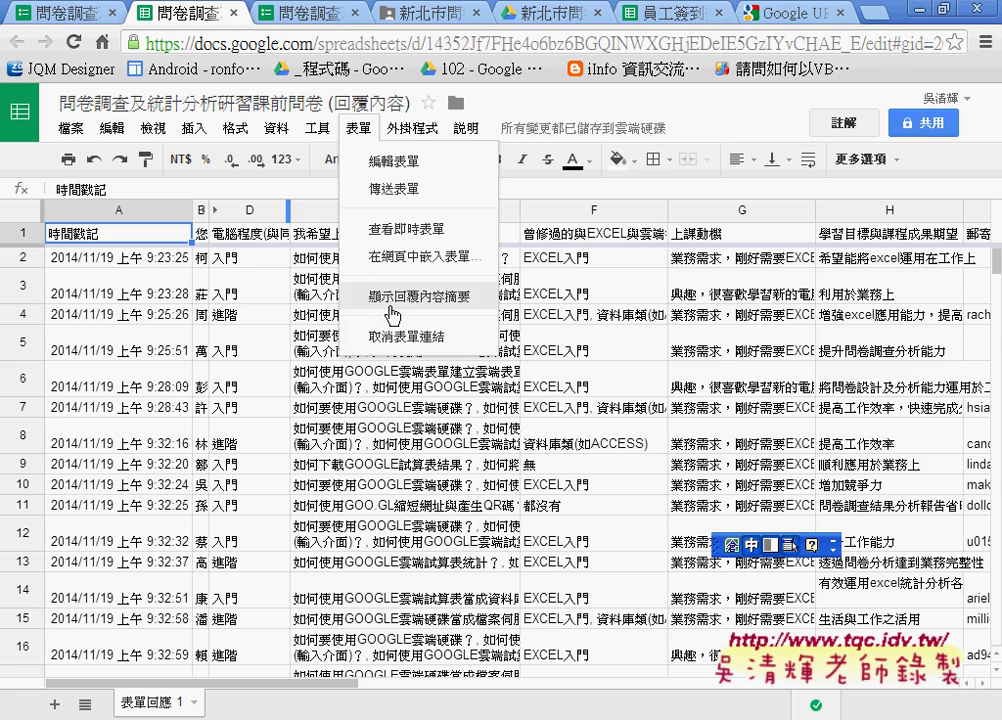
left_click(590, 378)
scroll(583, 530, "down", 1)
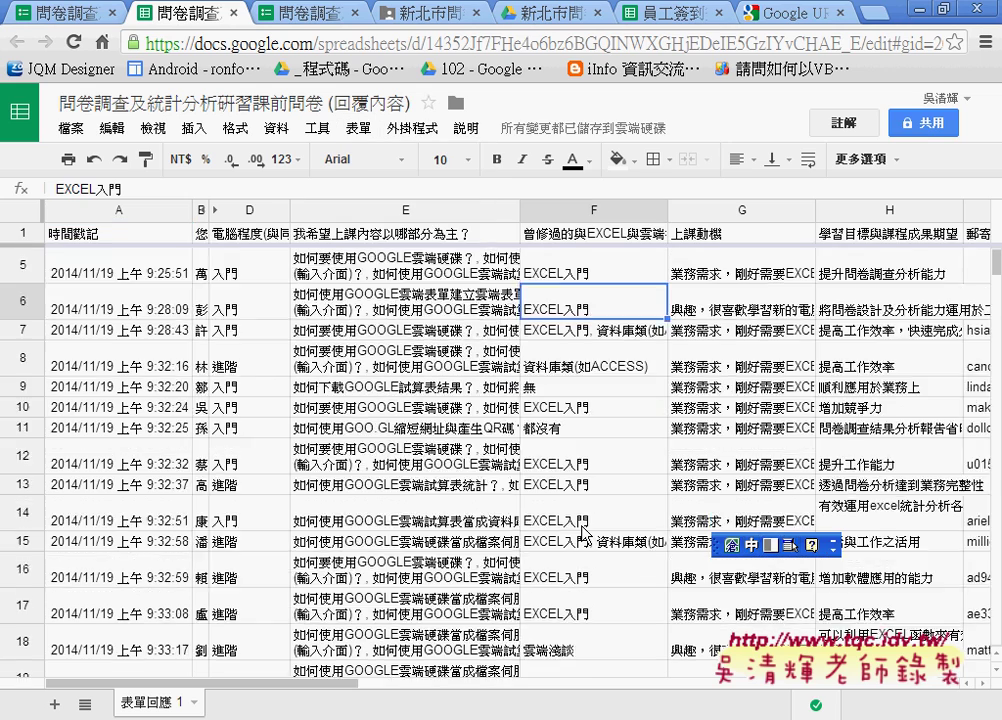
scroll(583, 530, "down", 5)
scroll(579, 535, "down", 2)
scroll(579, 535, "up", 4)
scroll(328, 437, "up", 1)
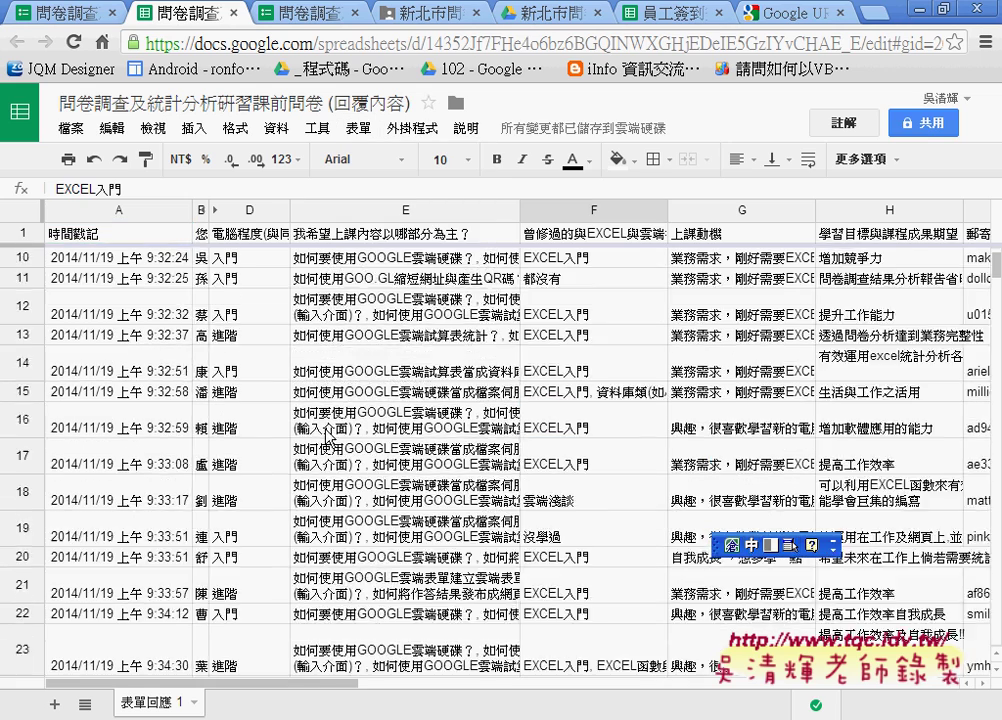
scroll(300, 400, "up", 3)
left_click(245, 265)
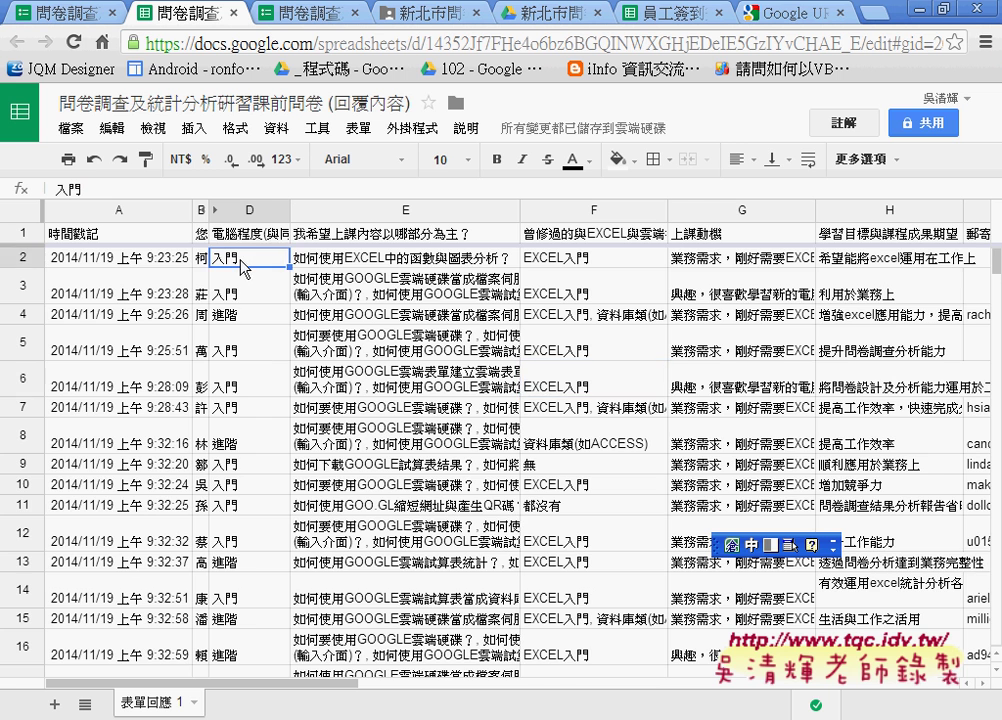
scroll(245, 330, "down", 3)
scroll(257, 443, "down", 3)
scroll(239, 500, "down", 2)
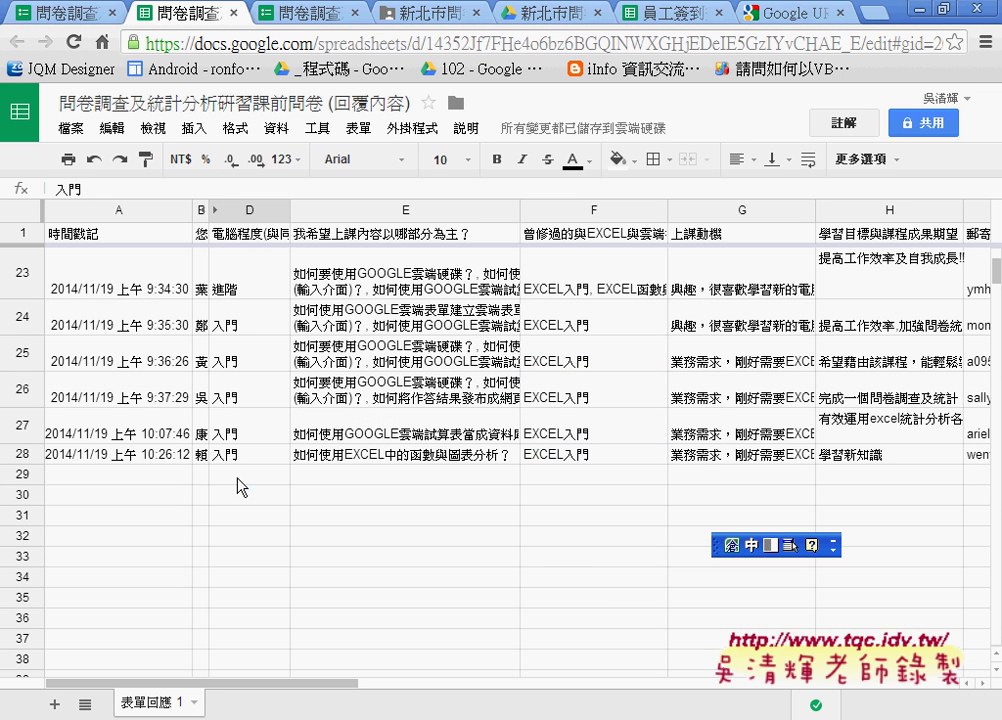
left_click(240, 475)
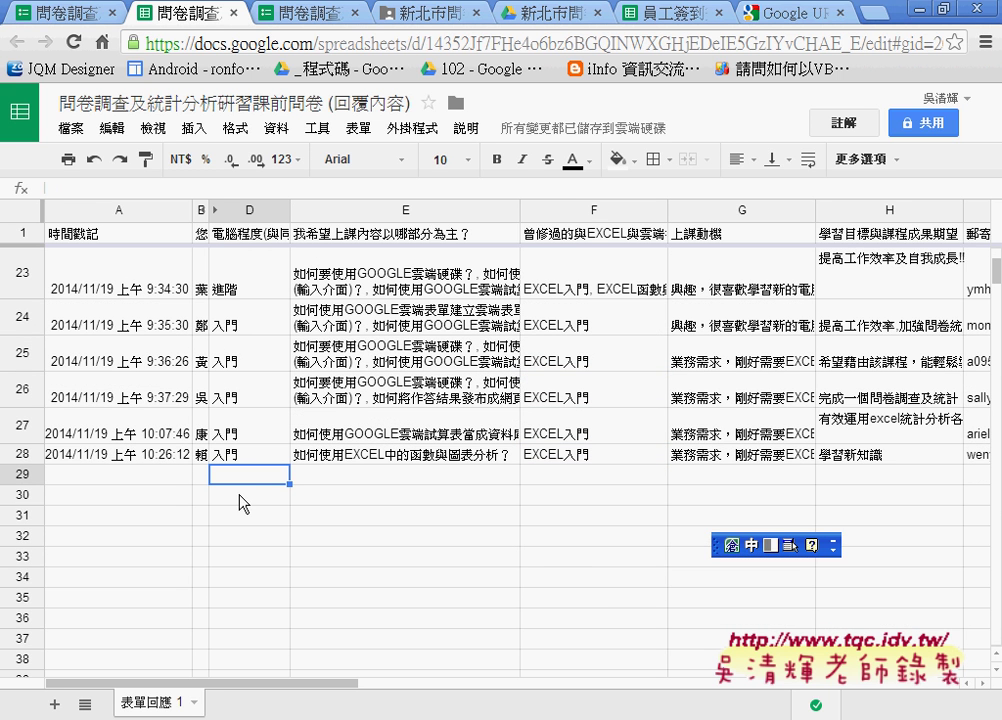
left_click(241, 499)
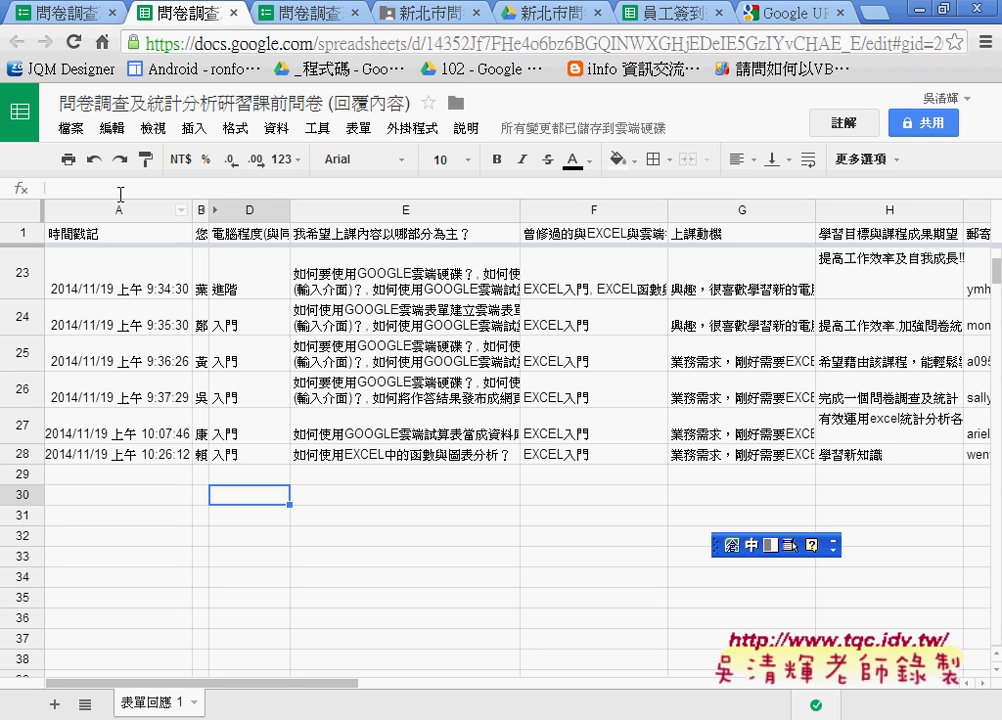
- Download the response sheet from 檔案 > 下載格式 as a Microsoft Excel (.xlsx) file
left_click(70, 130)
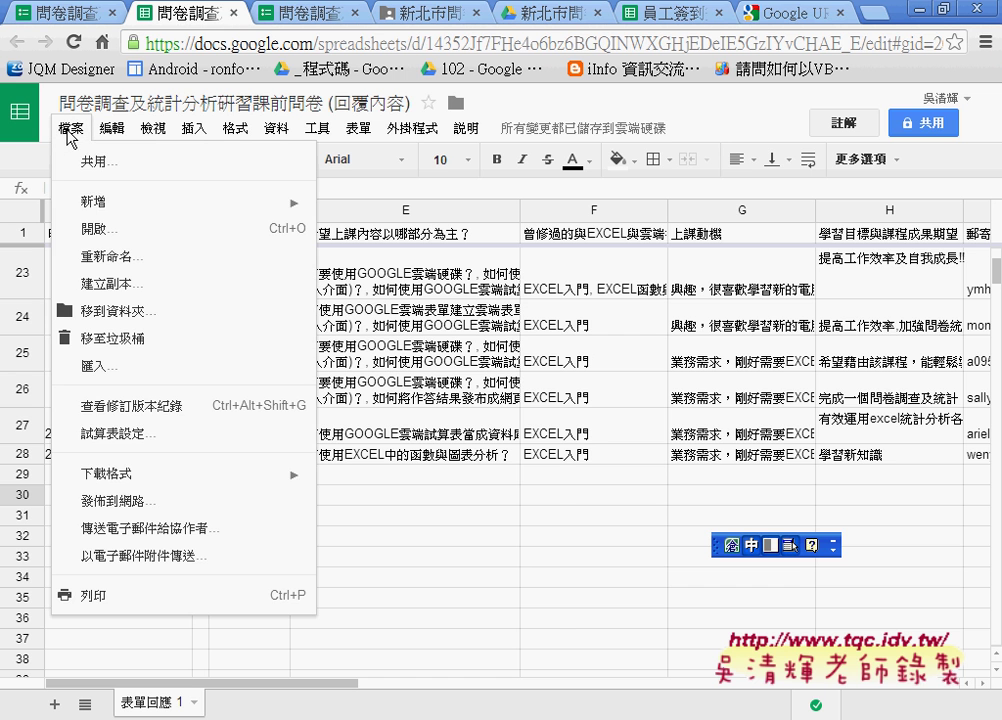
mouse_move(160, 475)
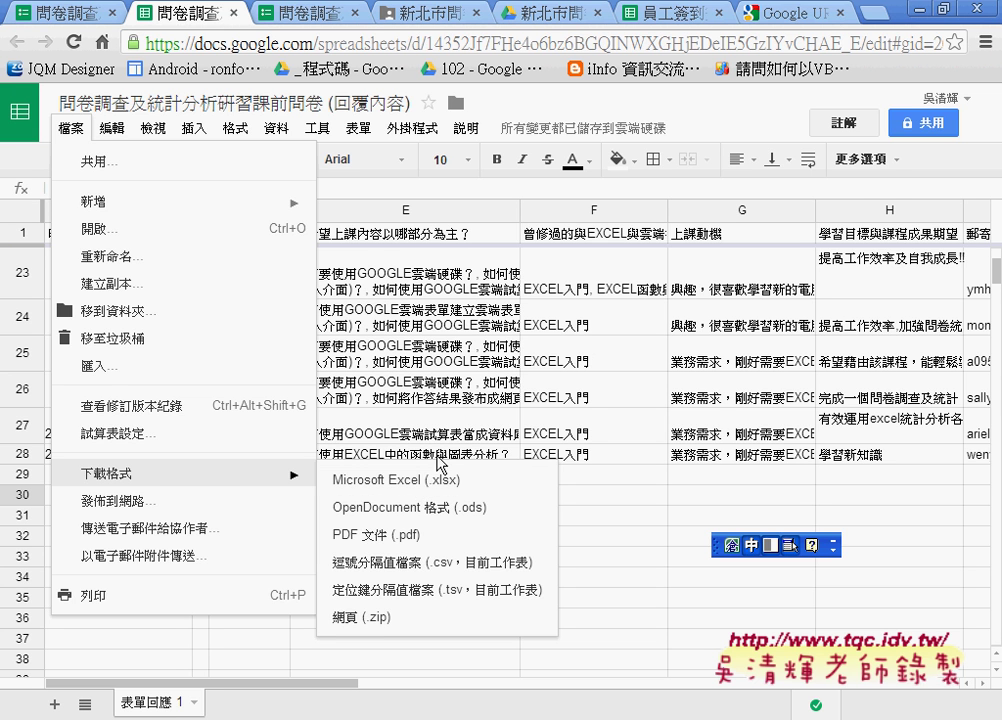
left_click(421, 490)
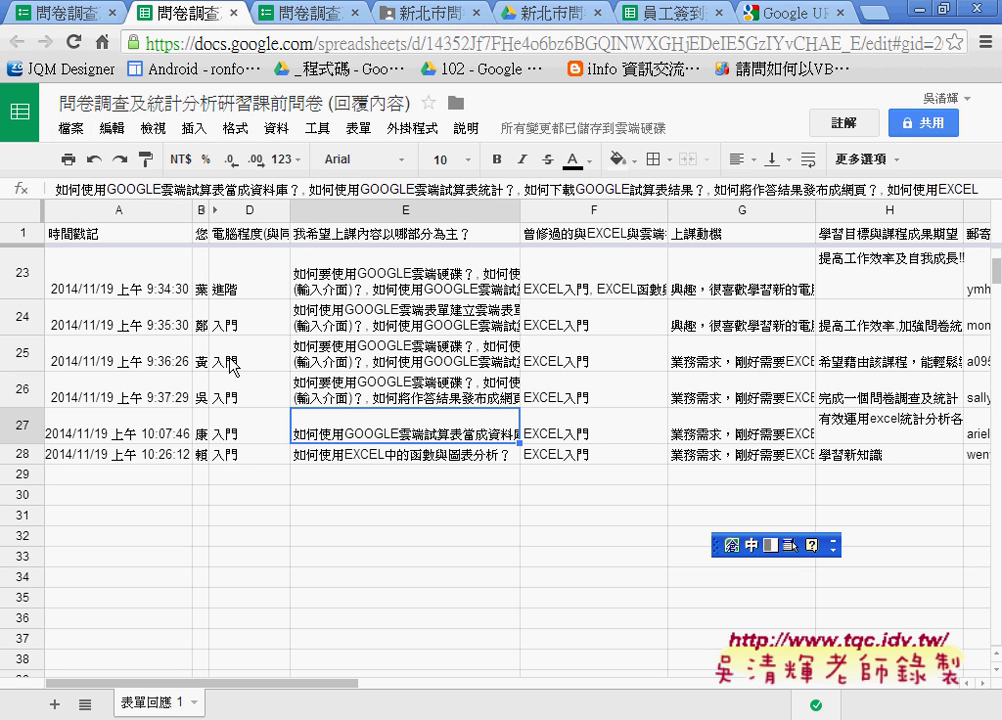
- Copy the 進階 and 入門 answers from D23:D24 into D31:D32
left_click_drag(236, 282, 234, 340)
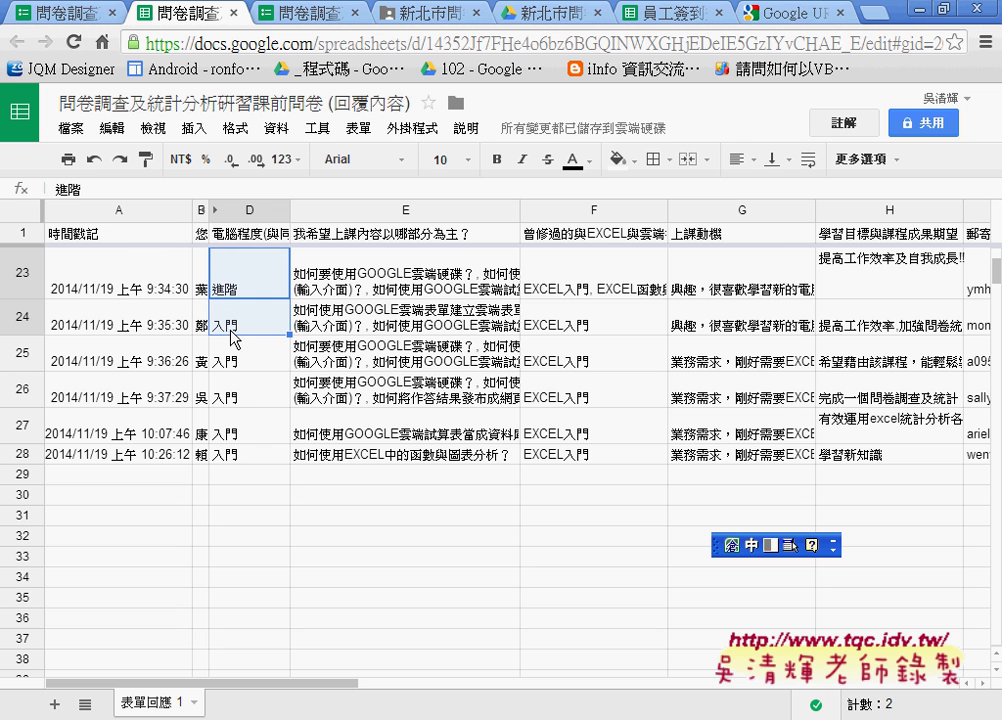
key("ctrl+c")
left_click(237, 520)
key("ctrl+v")
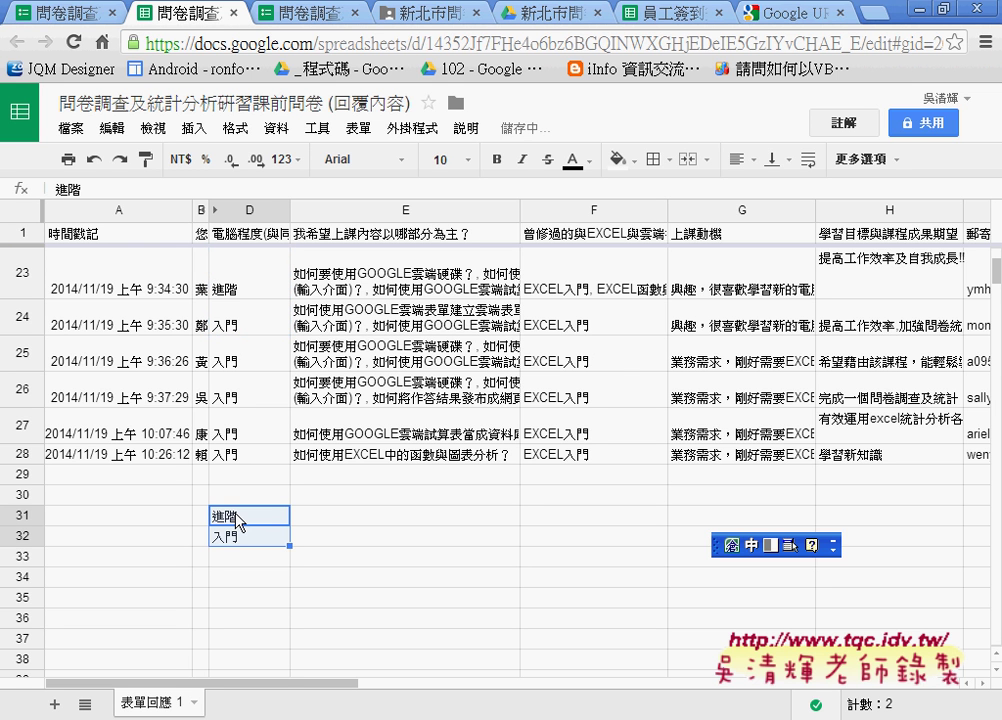
- Check the label in D31 and select E31 for the 進階 count
left_click(310, 522)
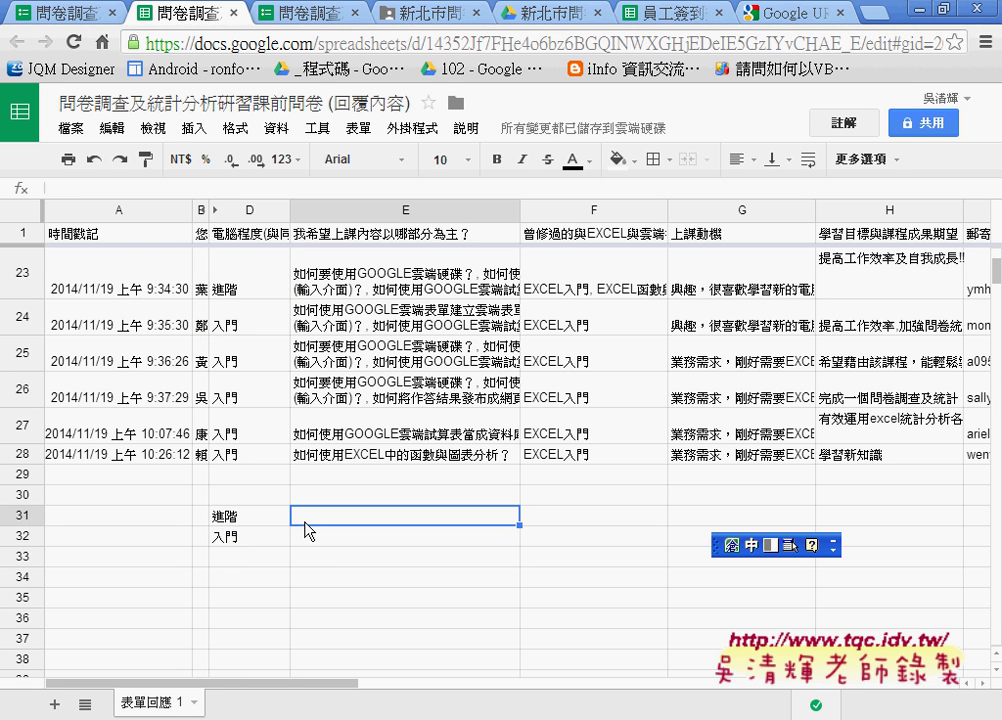
left_click(308, 534)
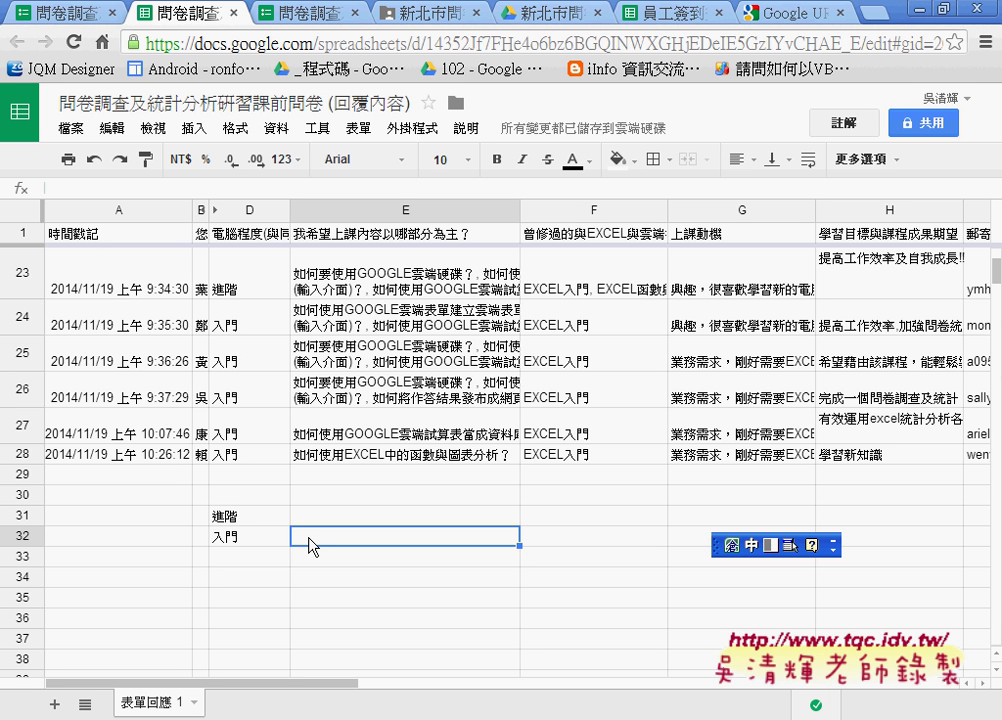
left_click(316, 521)
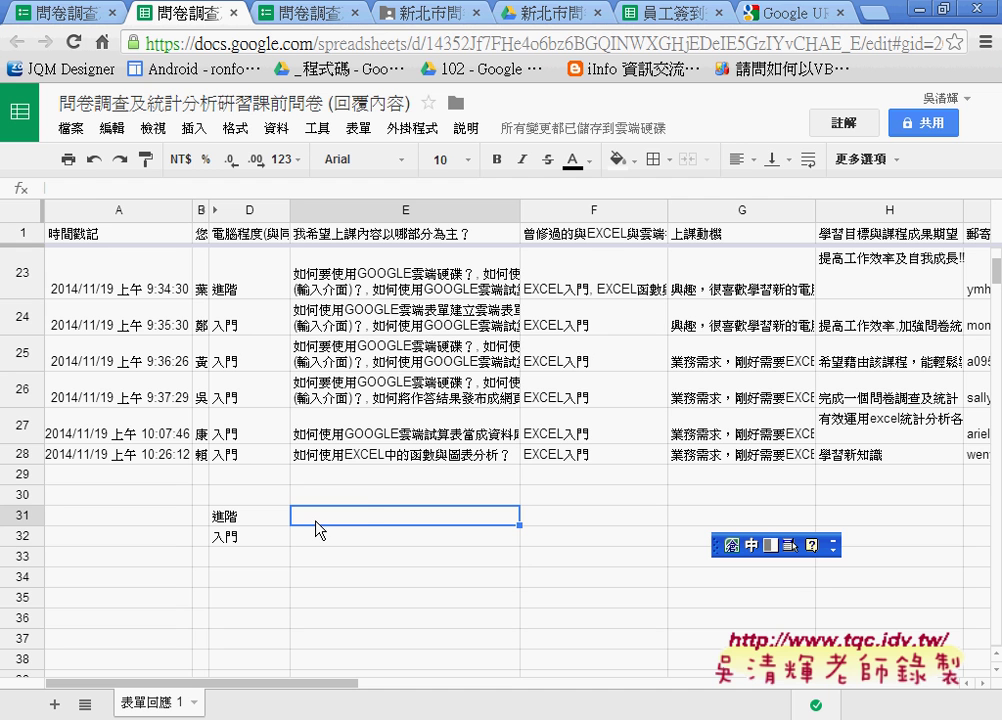
left_click(260, 516)
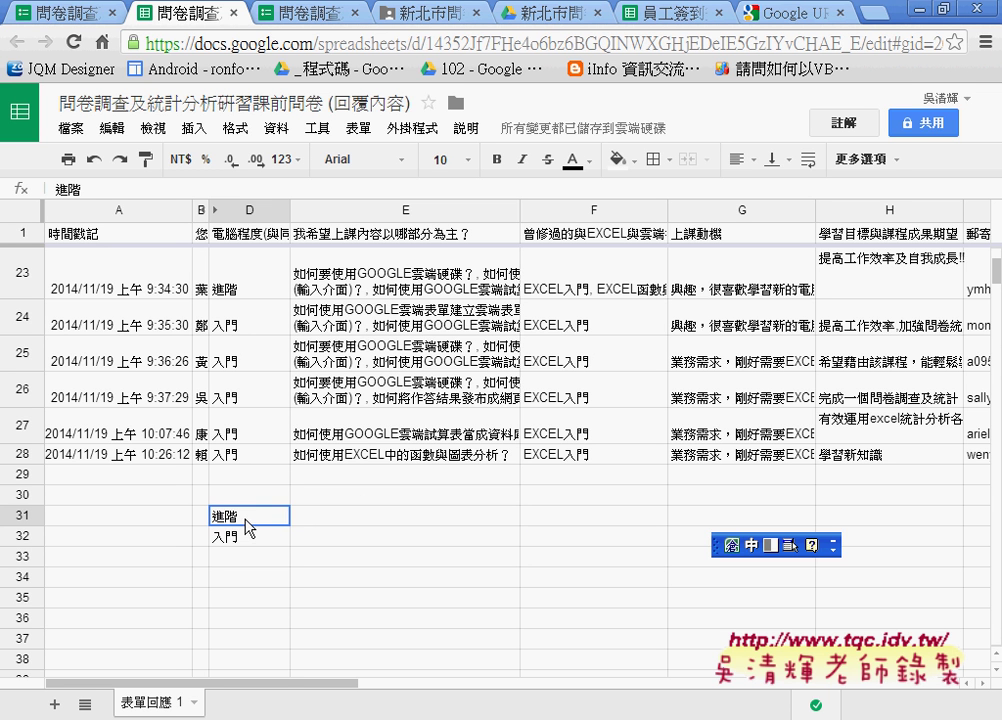
left_click(307, 521)
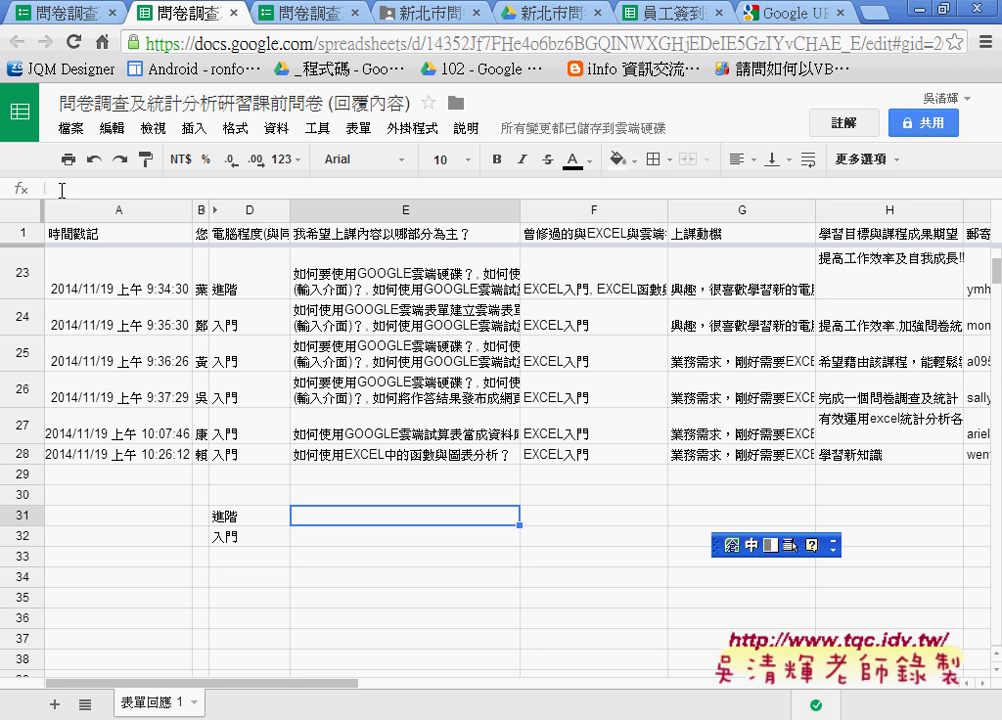
- Begin =COUNTIF( in E31 using autocomplete after switching the IME to English
left_click(109, 186)
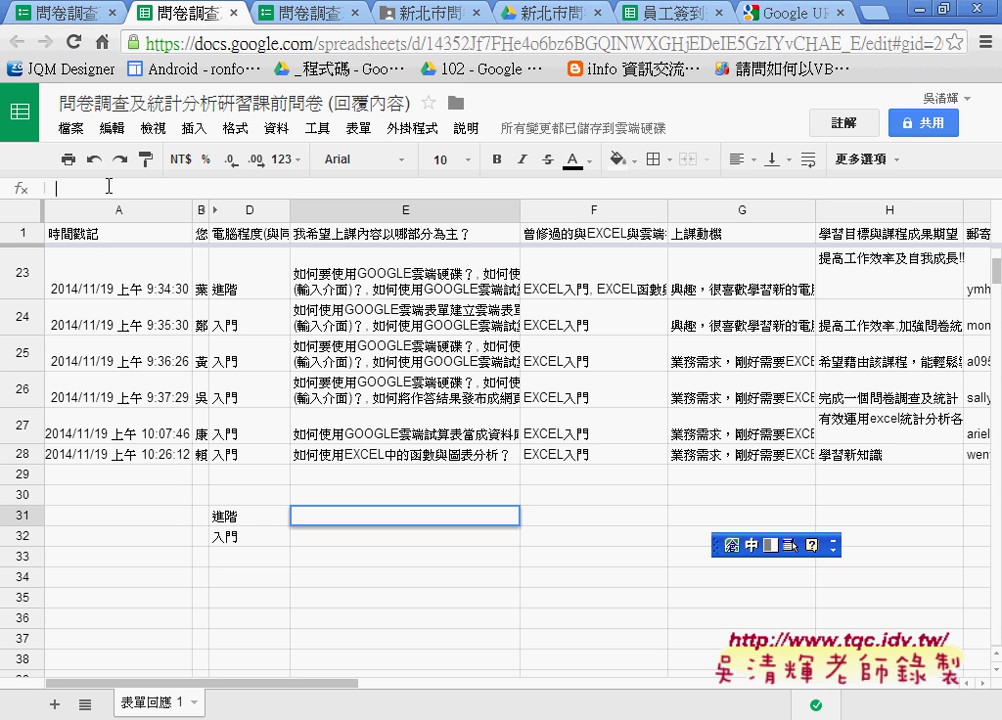
type("=")
type("coun")
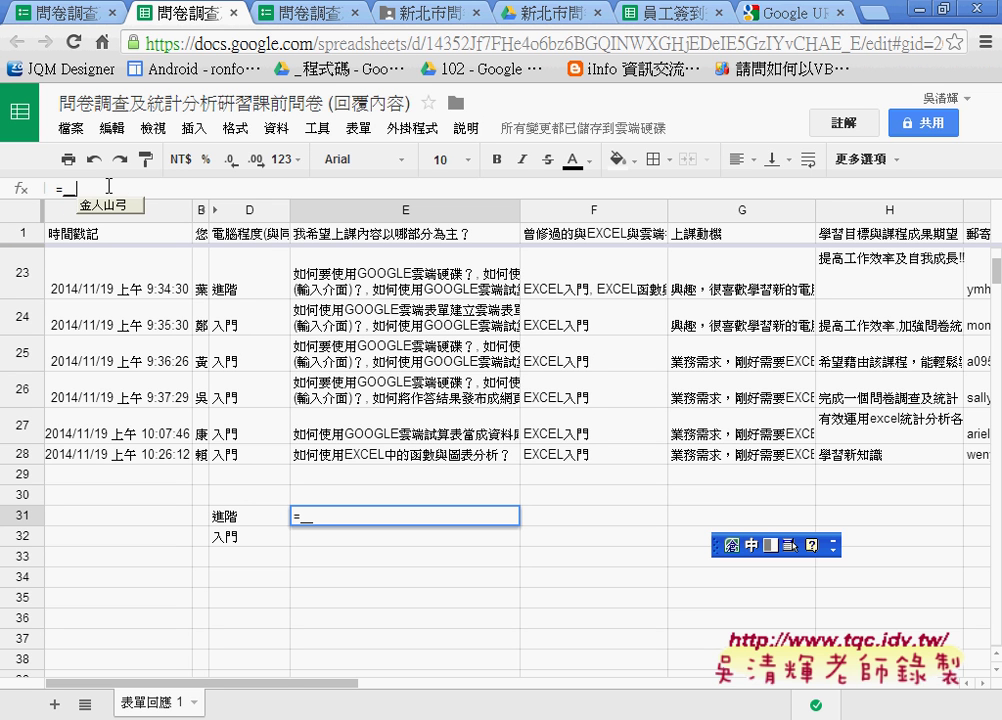
key("Escape")
key("ctrl+space")
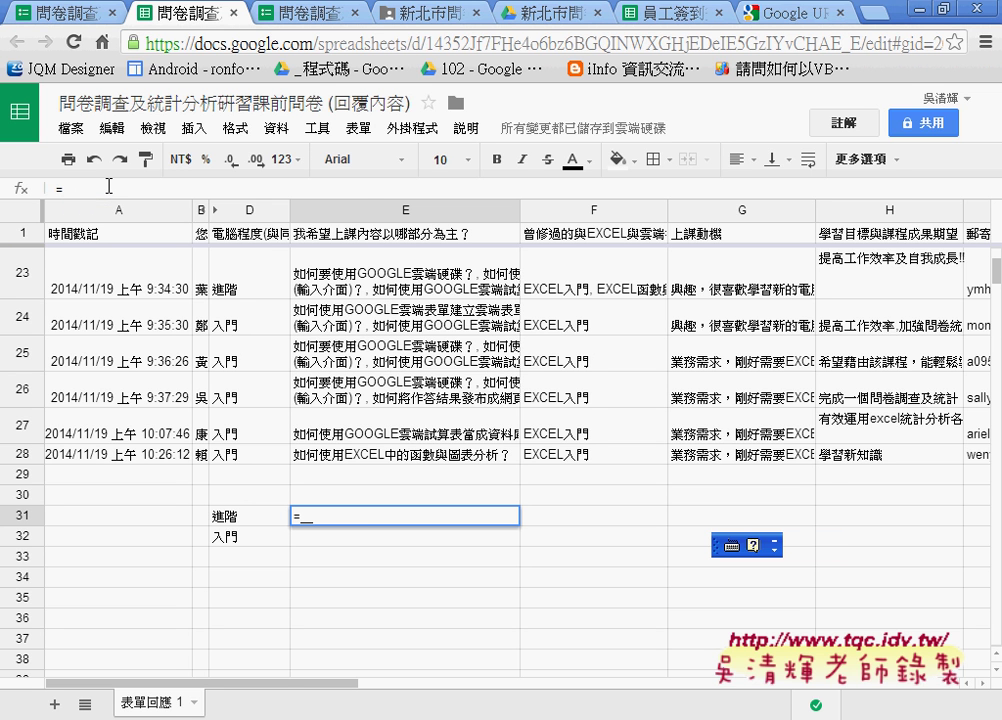
type("cou")
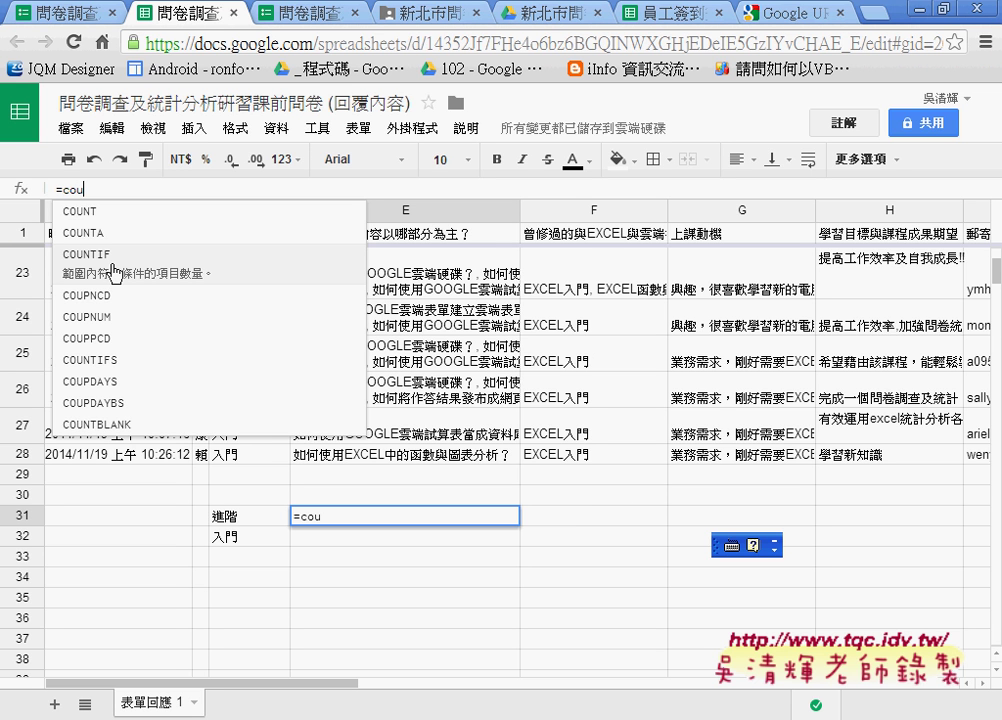
left_click(115, 272)
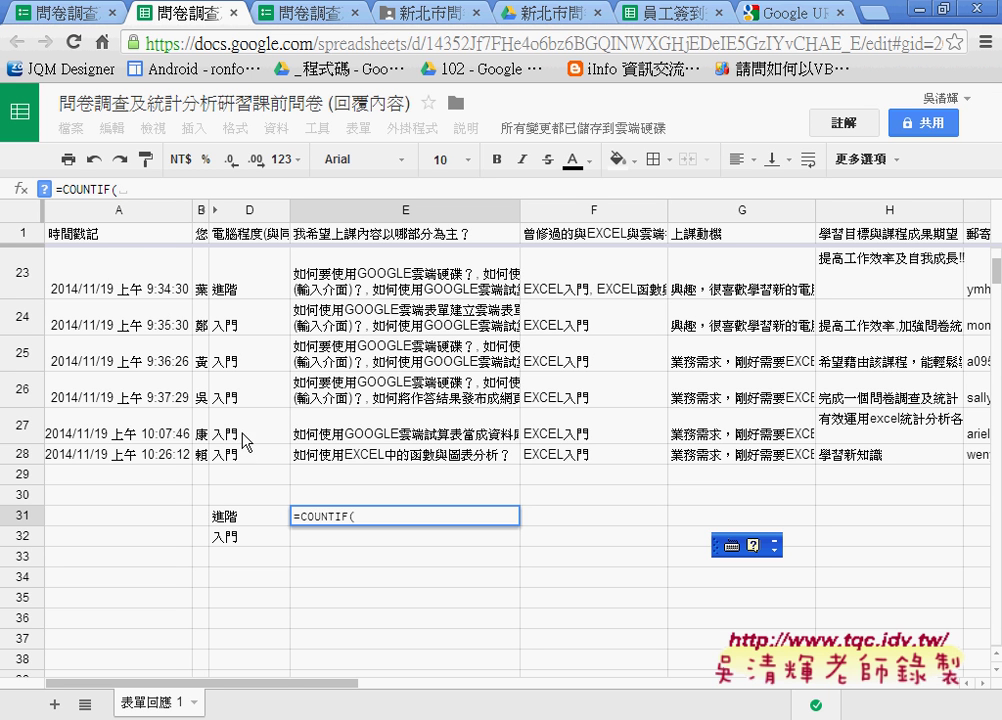
left_click(116, 188)
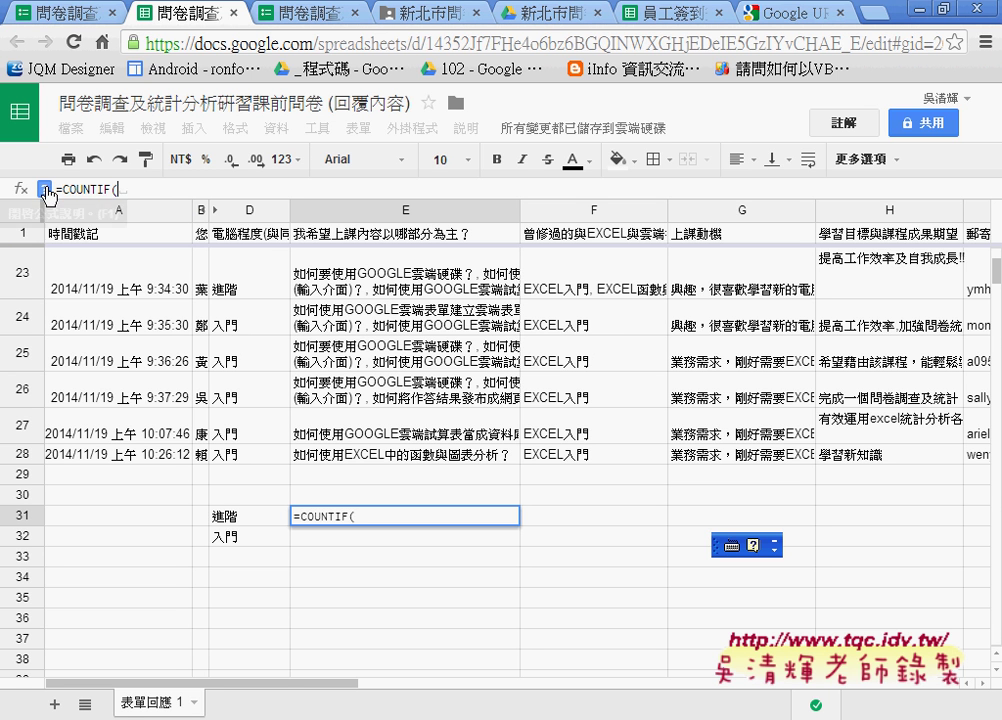
key("shift+Home")
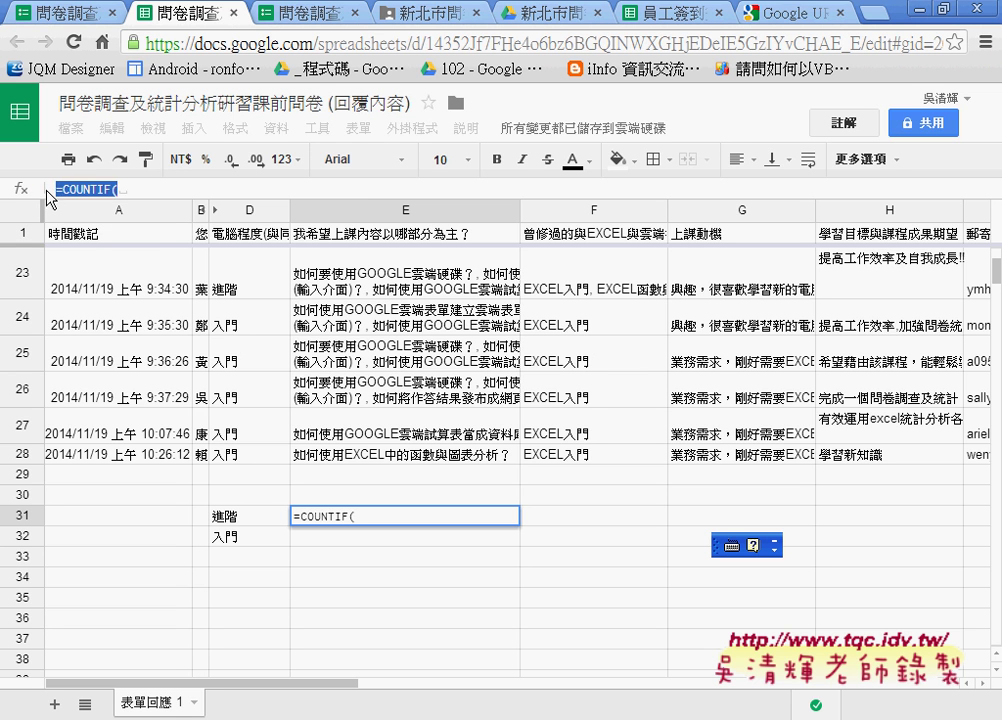
left_click(125, 187)
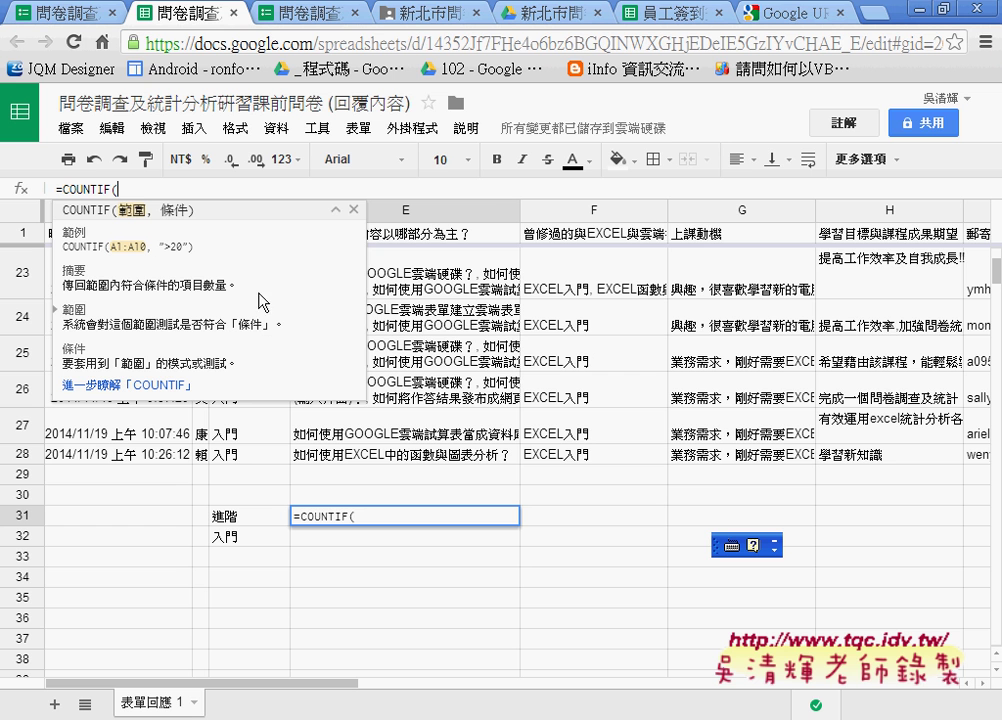
left_click(354, 215)
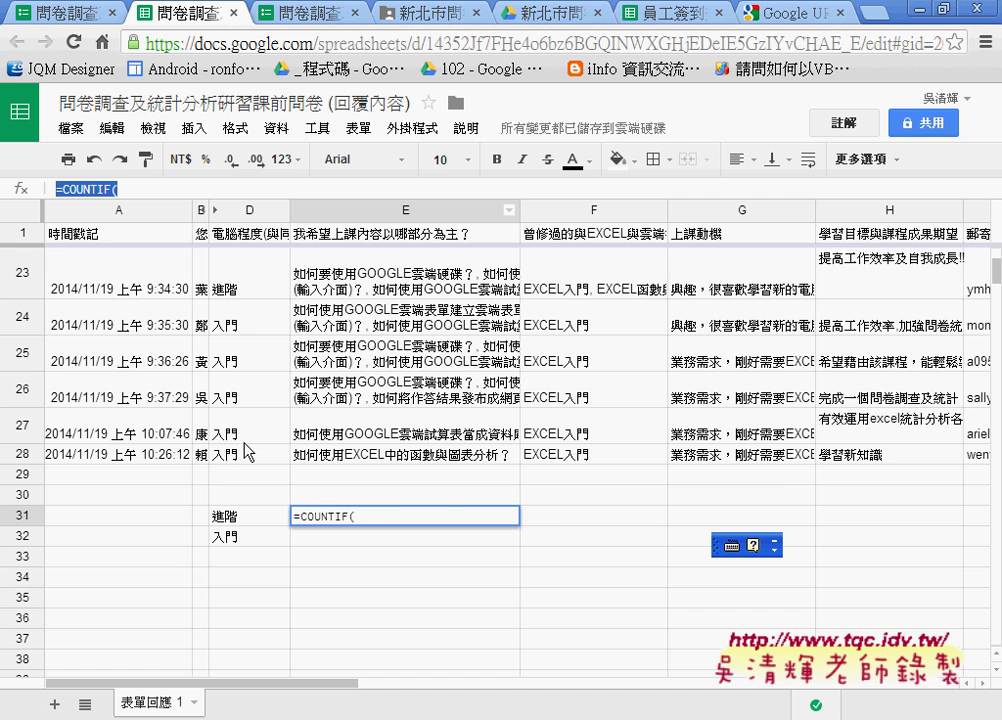
scroll(247, 455, "up", 4)
scroll(247, 420, "up", 3)
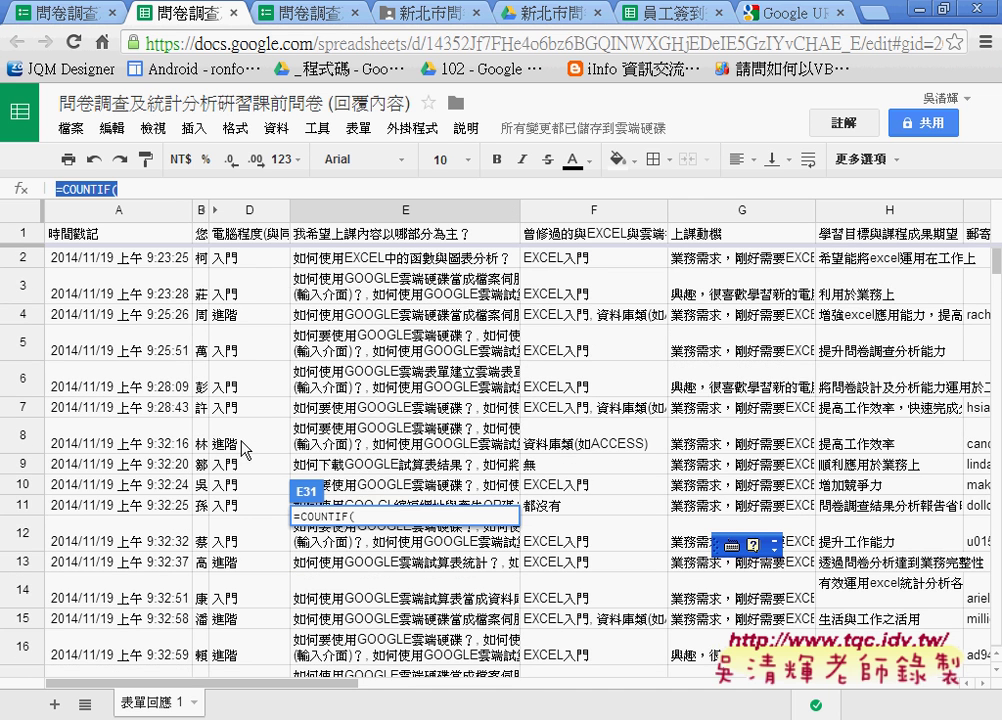
- Select the level answers D2:D28, then return to cell E31
left_click(247, 260)
scroll(250, 348, "down", 3)
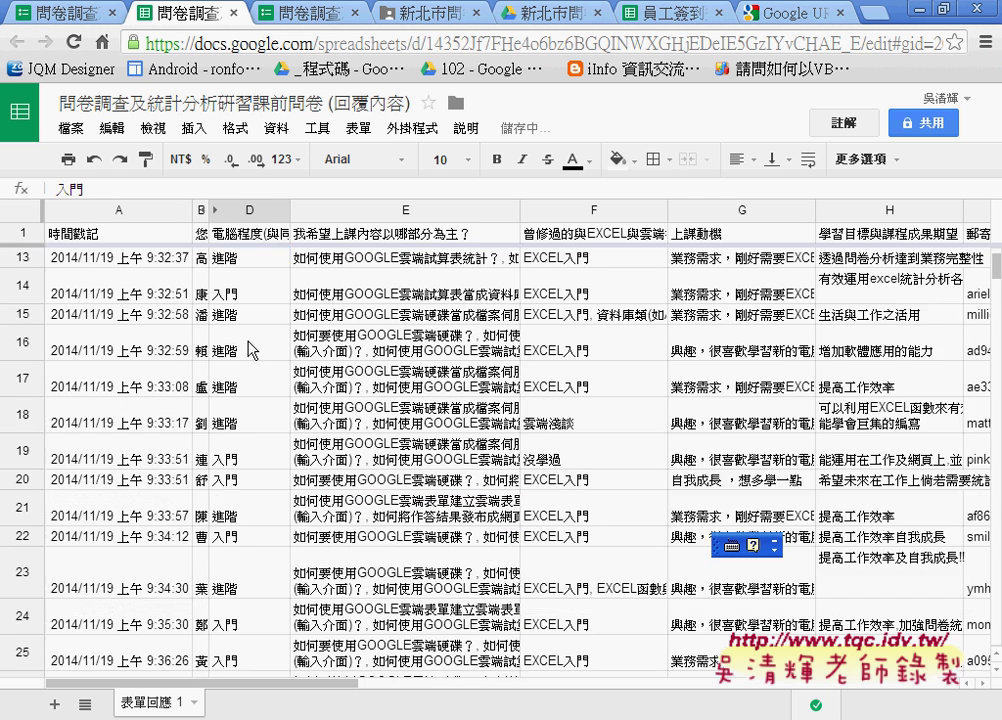
scroll(250, 351, "down", 3)
scroll(252, 352, "down", 1)
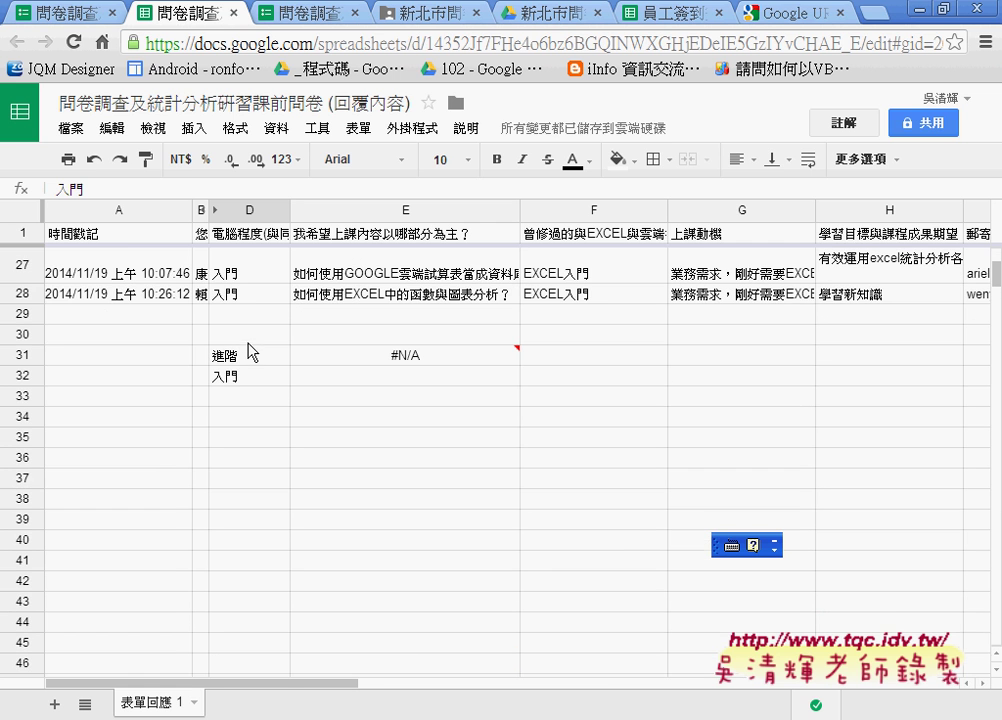
left_click(247, 300, "shift")
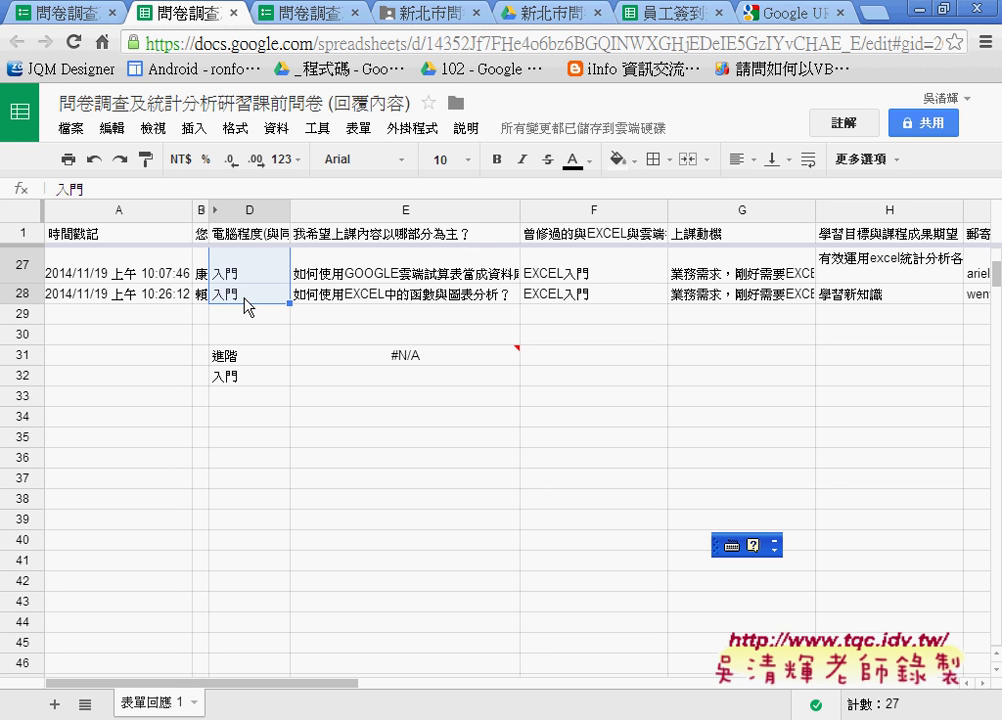
left_click(342, 356)
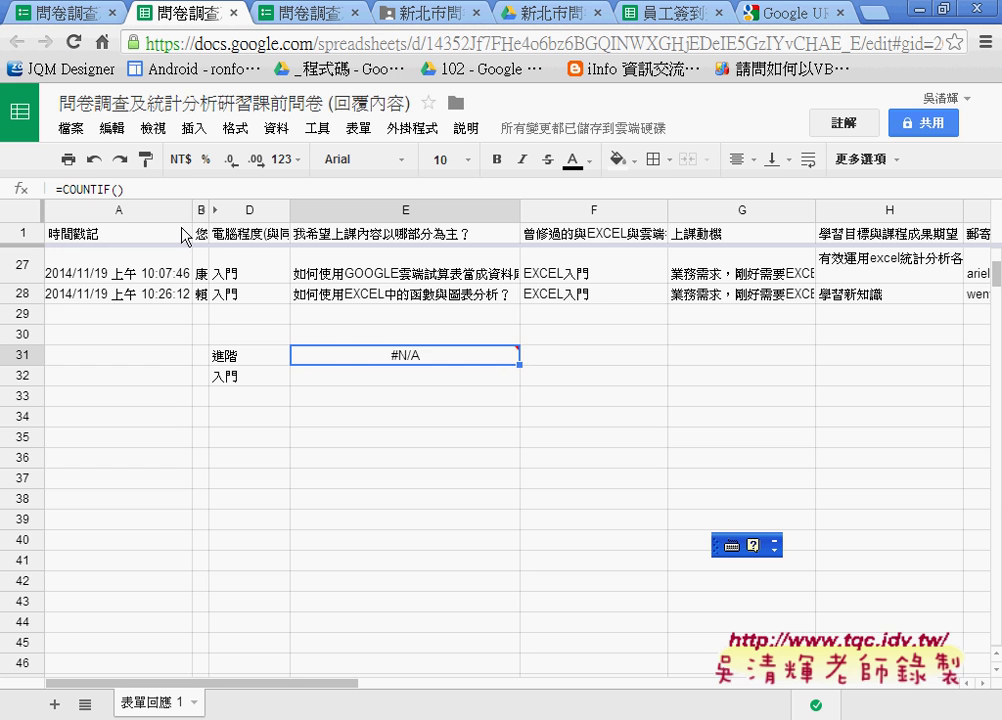
- Fill the COUNTIF arguments so E31 reads =COUNTIF(D2:D28,D31)
left_click(117, 188)
scroll(258, 327, "up", 5)
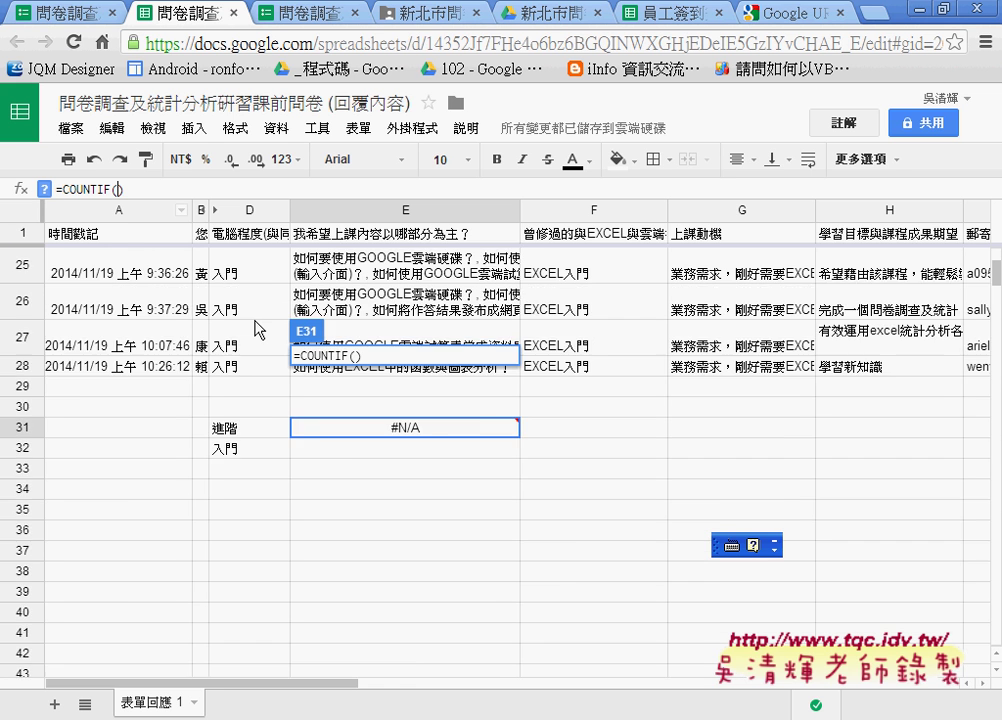
scroll(258, 327, "up", 2)
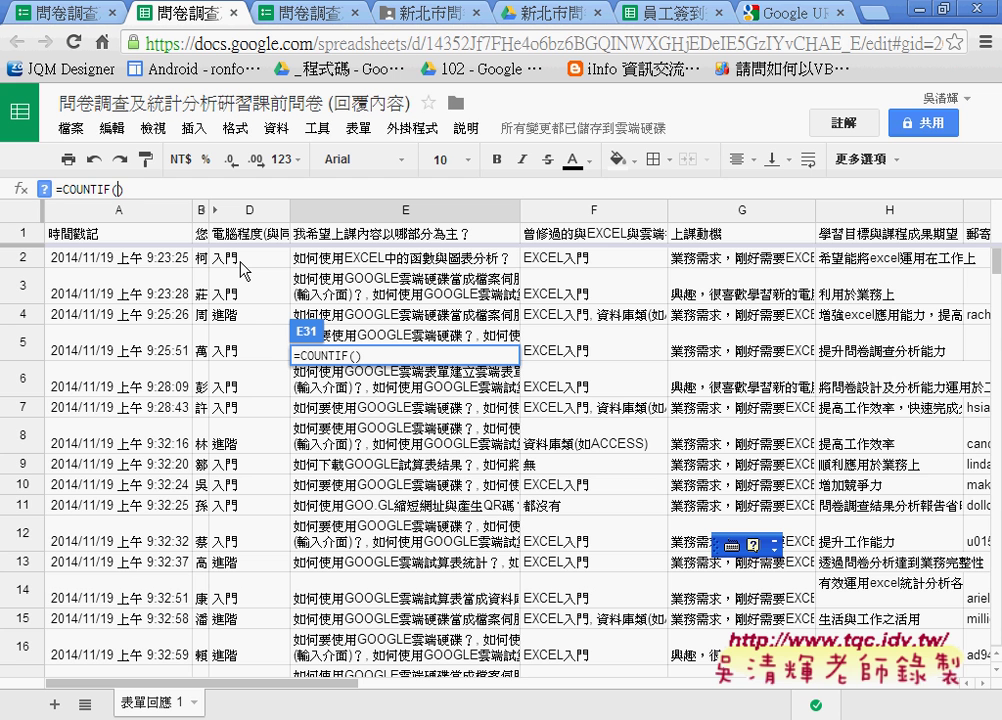
left_click(245, 262)
scroll(242, 290, "down", 6)
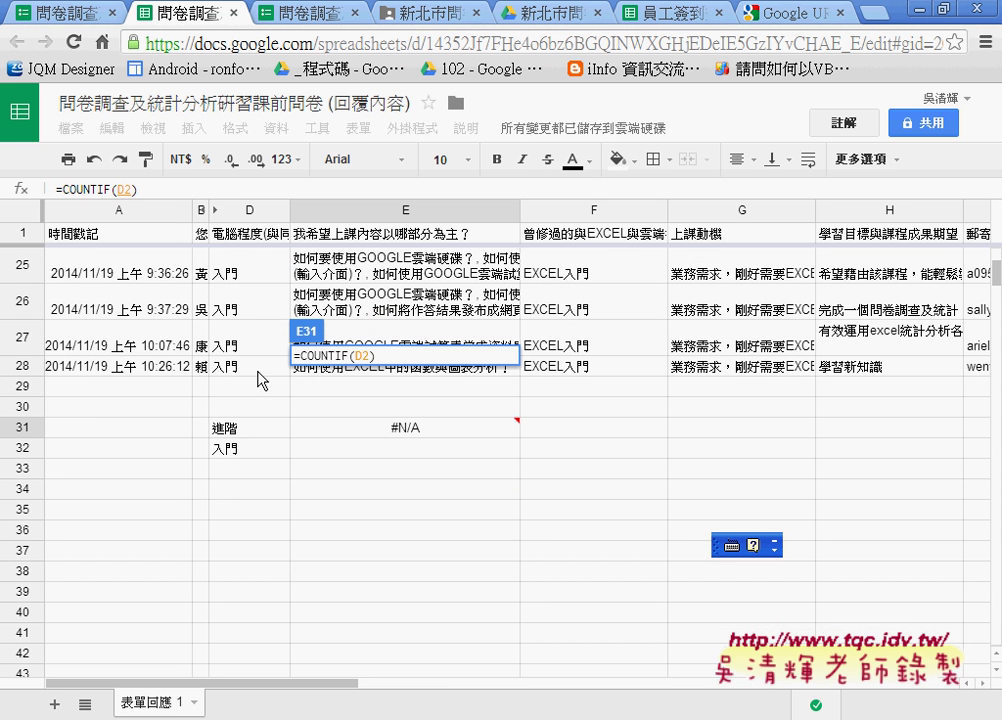
left_click(257, 370, "shift")
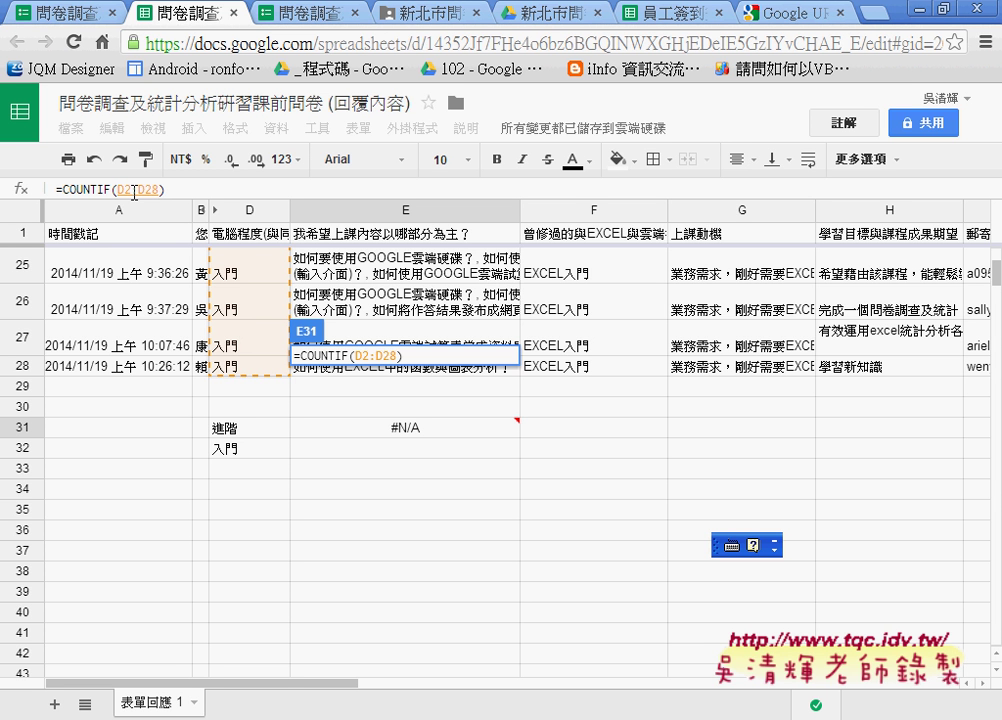
type(",")
left_click(244, 438)
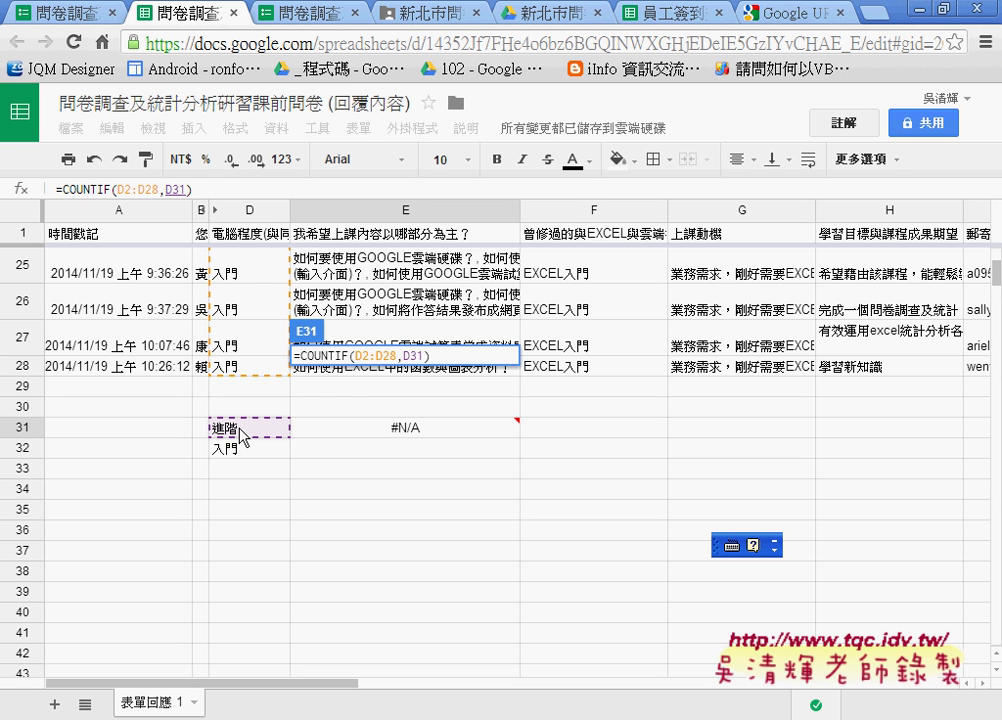